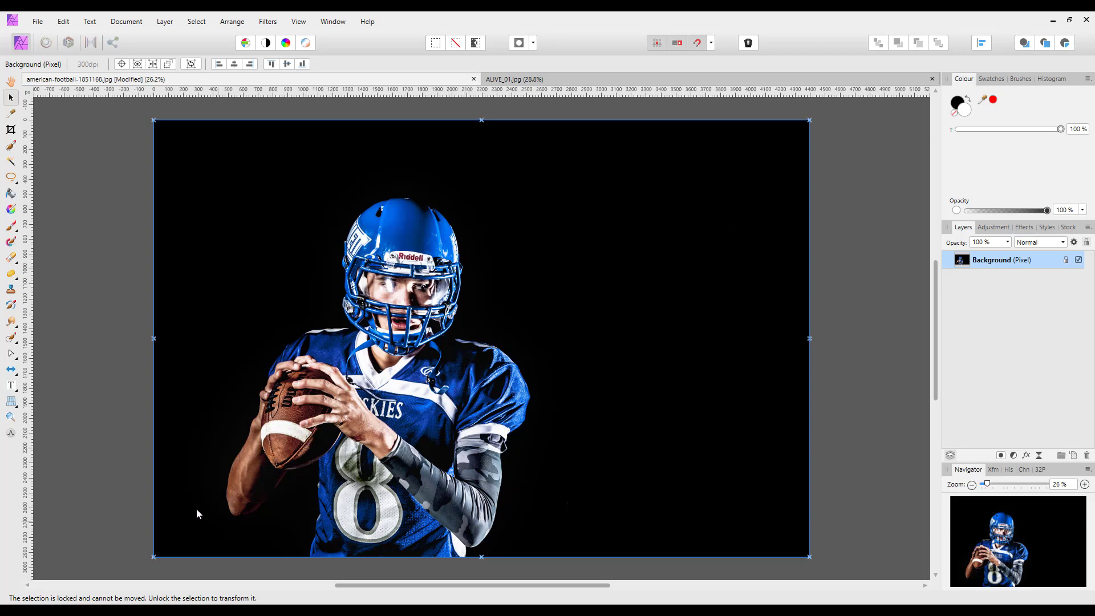
- View the ALIVE_01.jpg overlay document and return to the american-football photo
click(670, 77)
key(h)
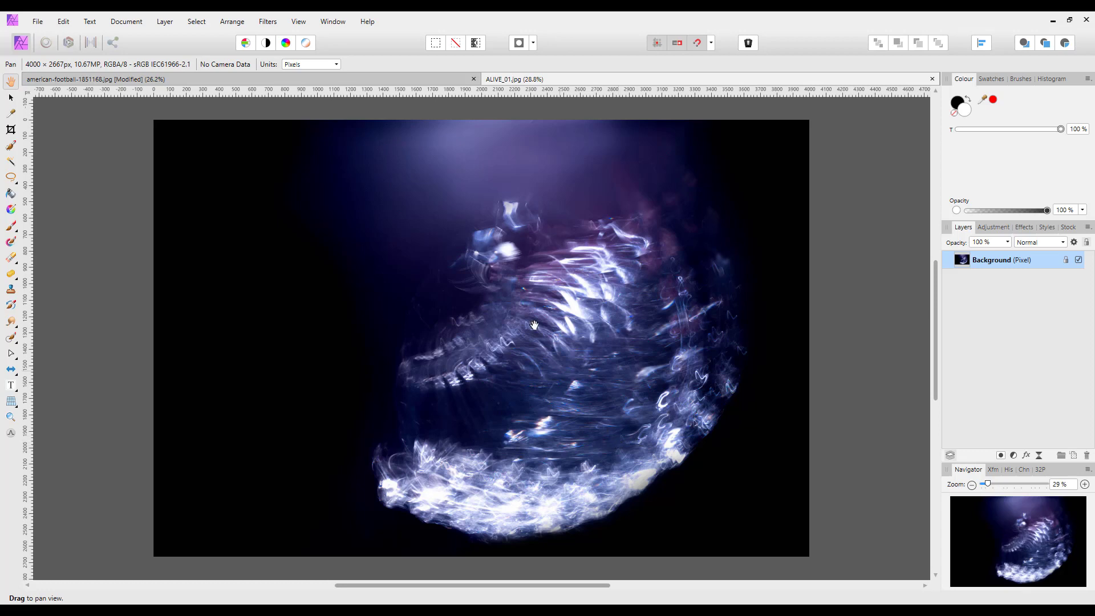
click(419, 81)
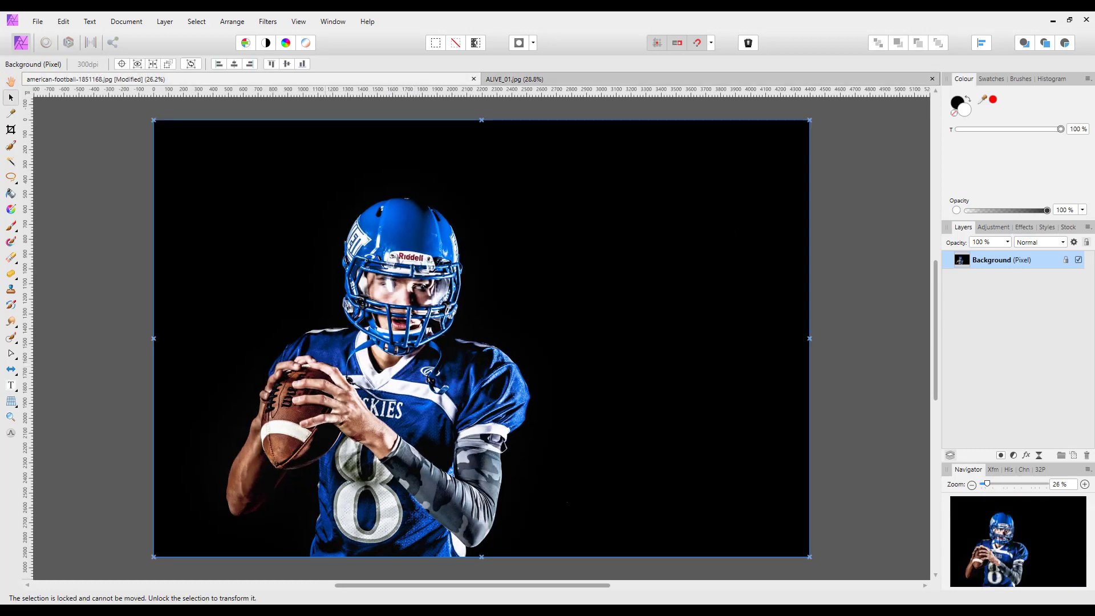
- Switch to the web browser and read the "How to use it" instructions in the 525 Mystical Lights overlays article
click(294, 562)
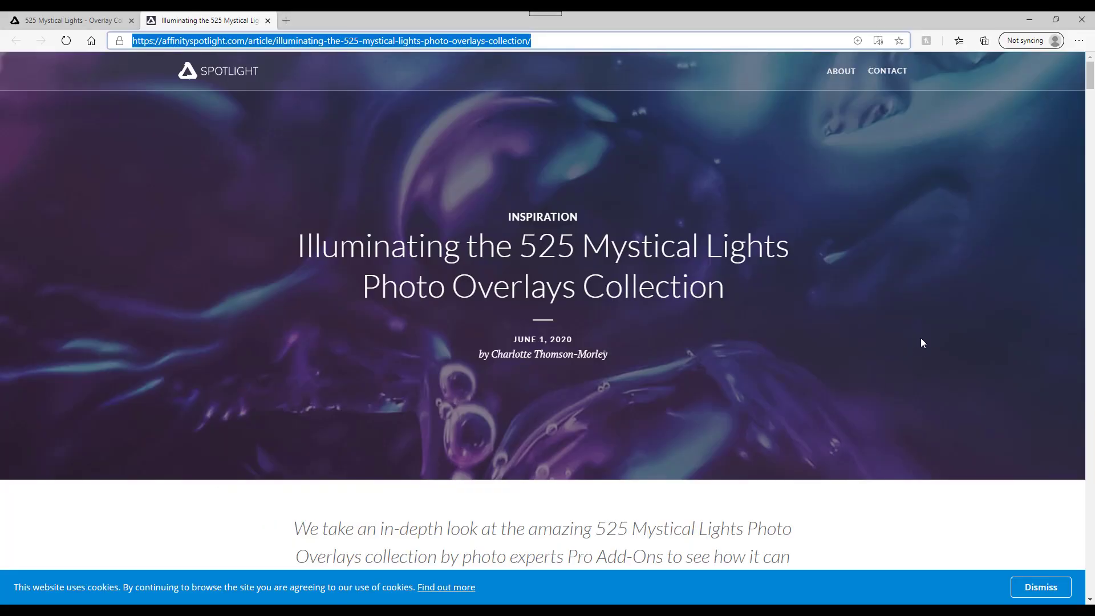
click(1063, 136)
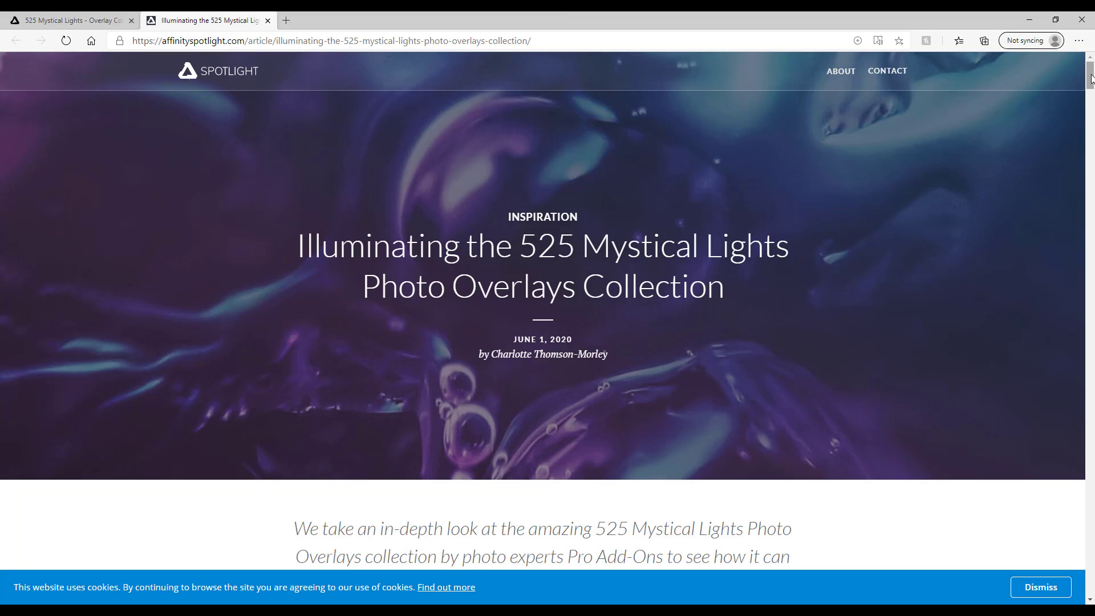
drag(1091, 79, 1092, 170)
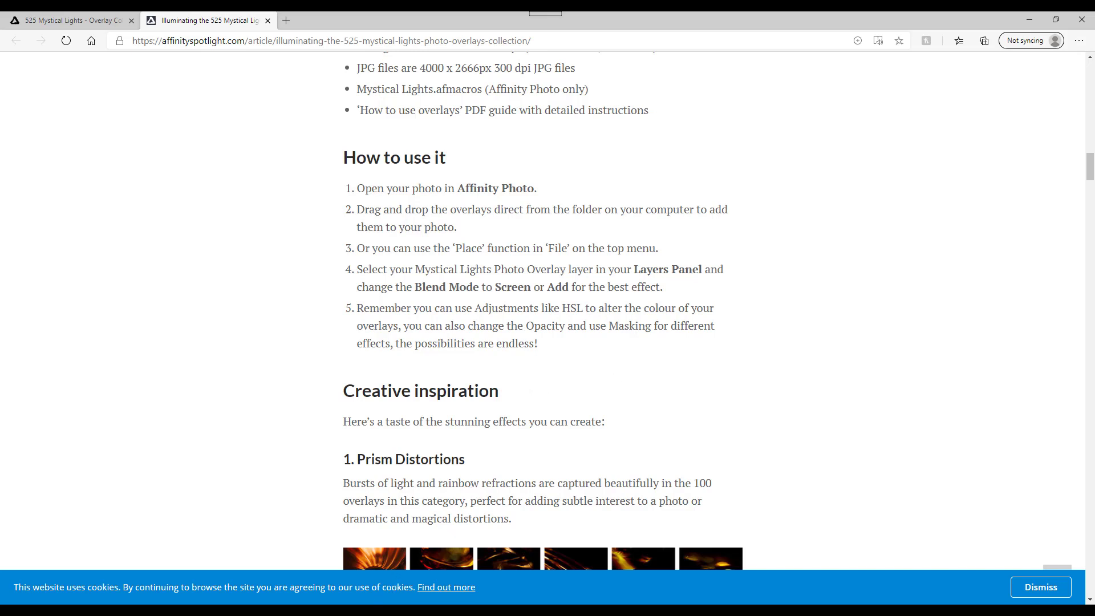
- Switch to File Explorer's 7 ALIVE LIGHTS folder and try to open ALIVE_01.jpg from it in Affinity Photo
mouse_move(323, 611)
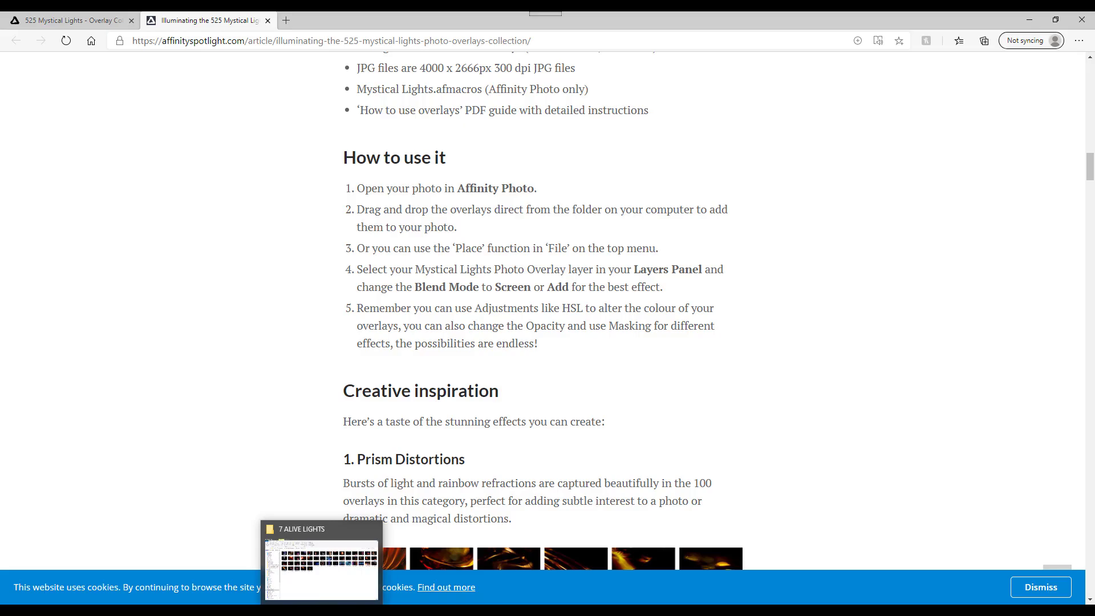
click(330, 583)
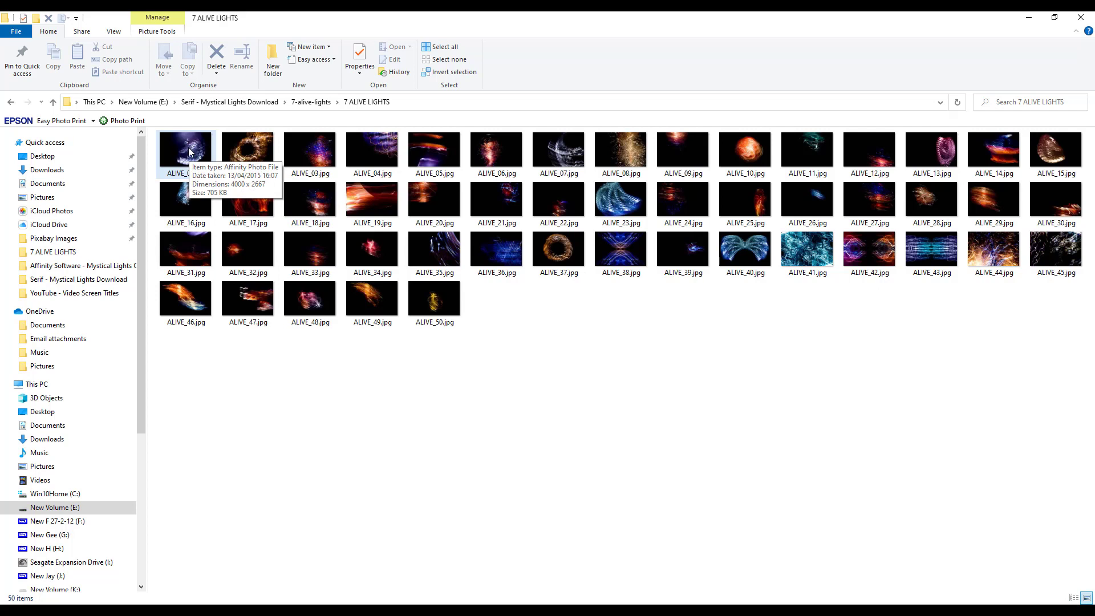
drag(189, 150, 406, 598)
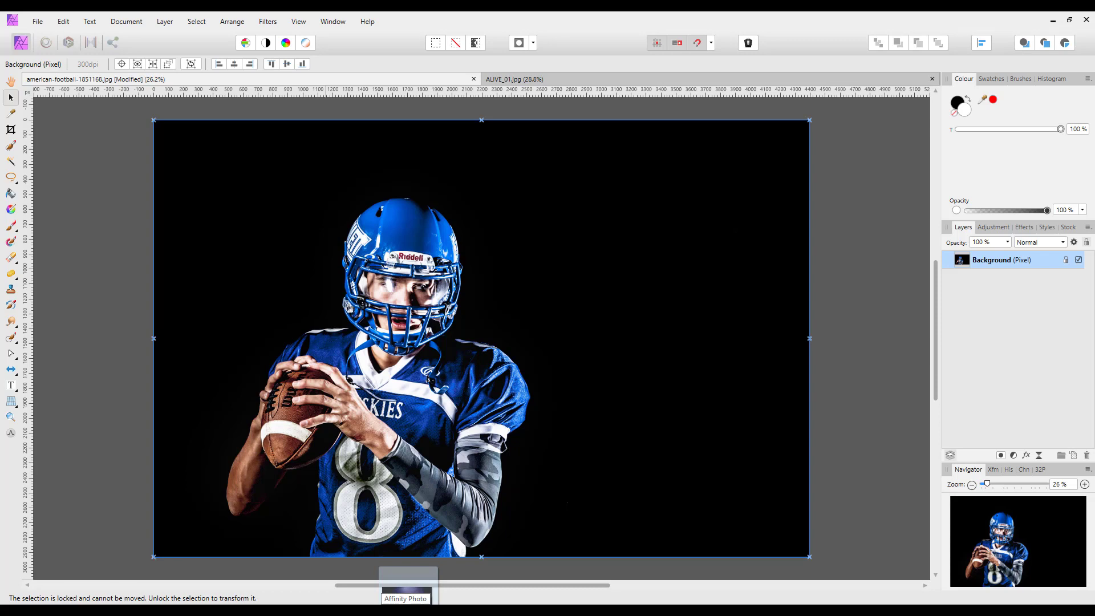
drag(406, 598, 406, 597)
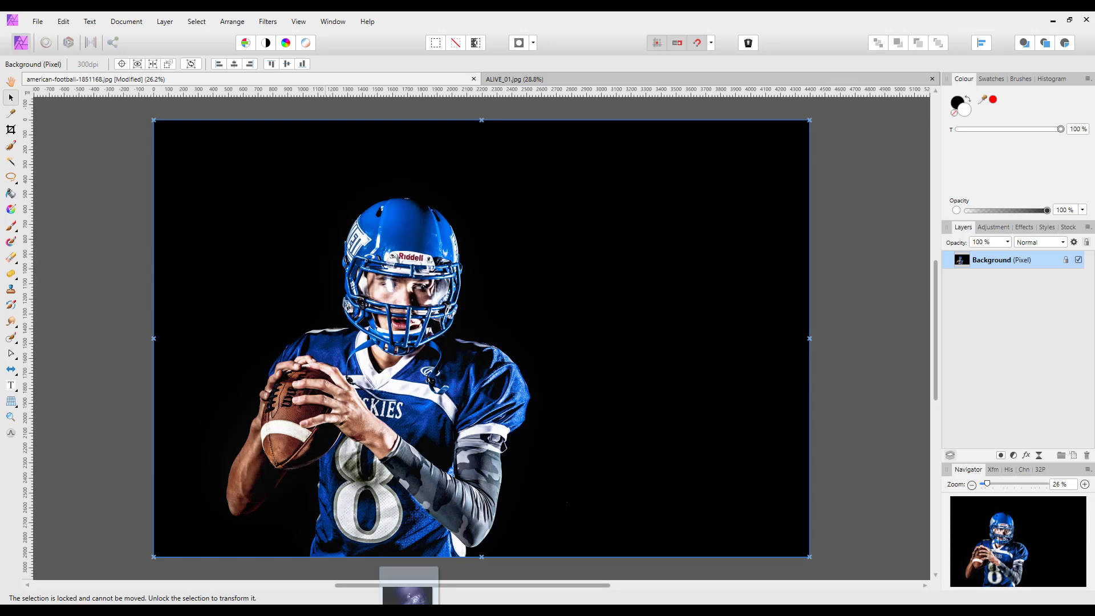
drag(406, 605, 407, 605)
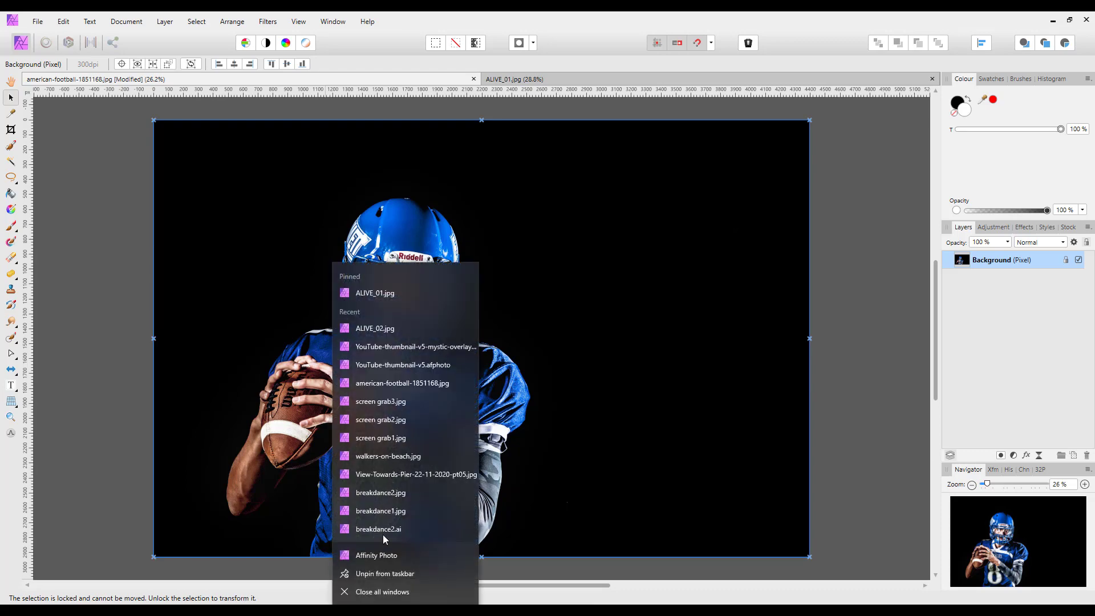
click(362, 295)
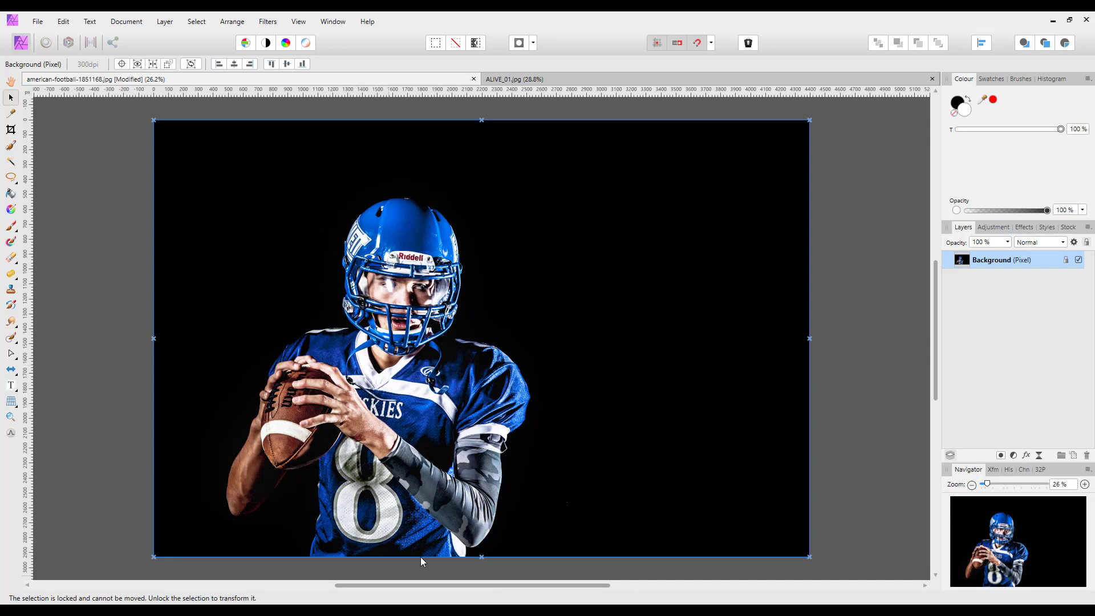
click(381, 610)
- Compare the open ALIVE_01.jpg overlay with the american-football photo
click(583, 81)
key(h)
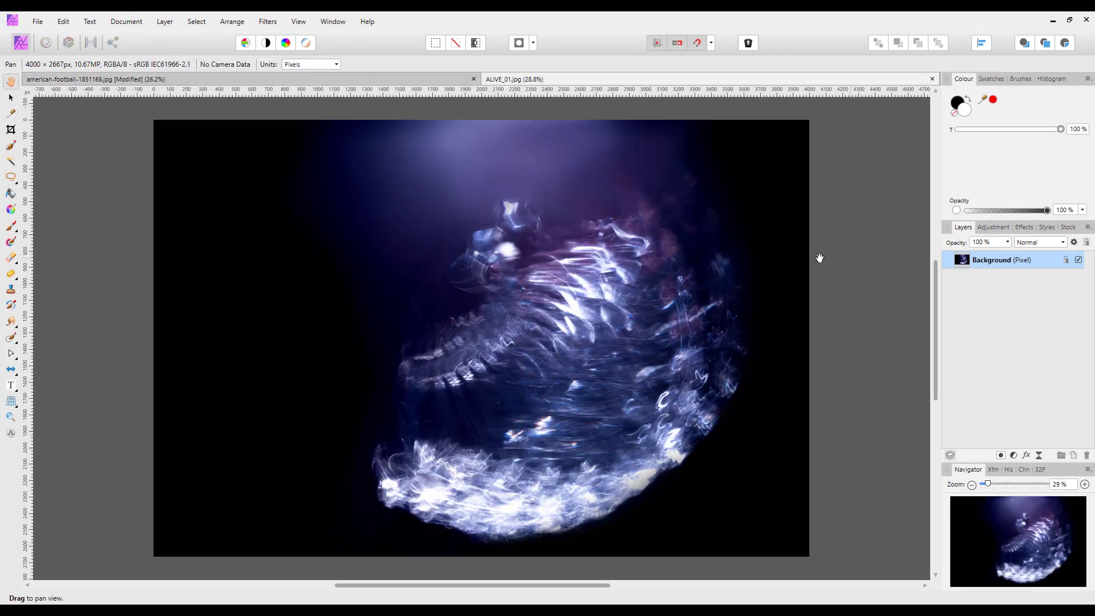
click(333, 81)
key(v)
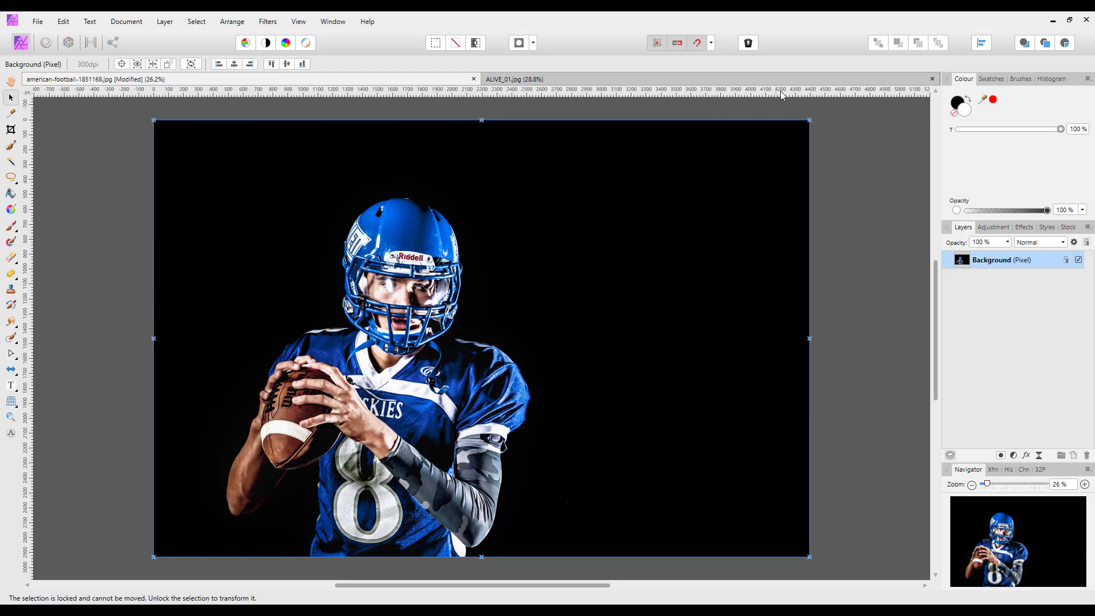
- Copy the Background layer of ALIVE_01.jpg and paste it into the american-football document
click(803, 79)
key(h)
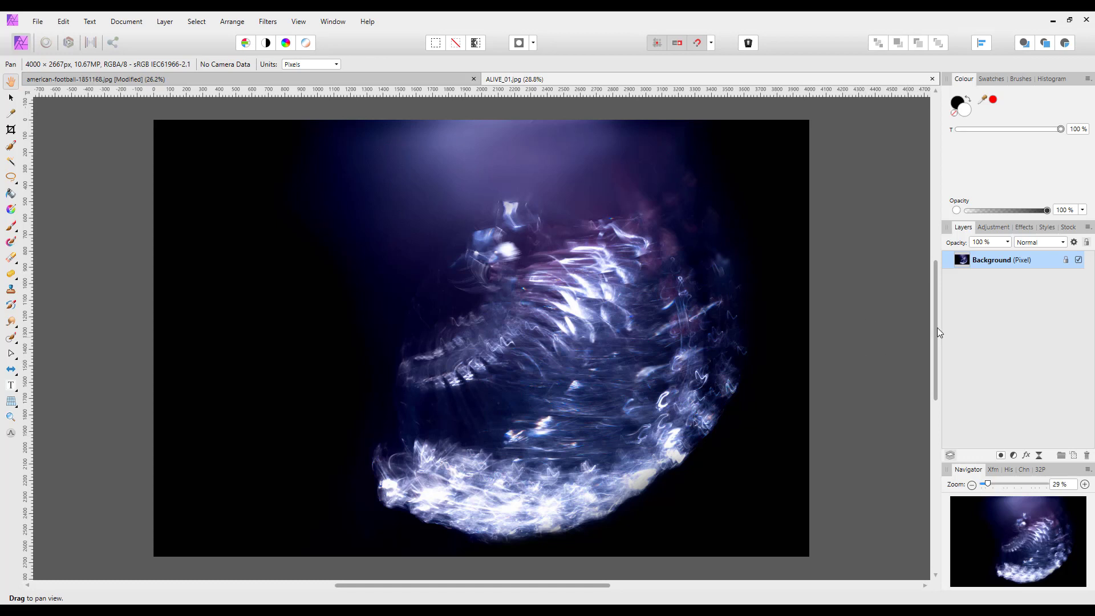
right_click(984, 262)
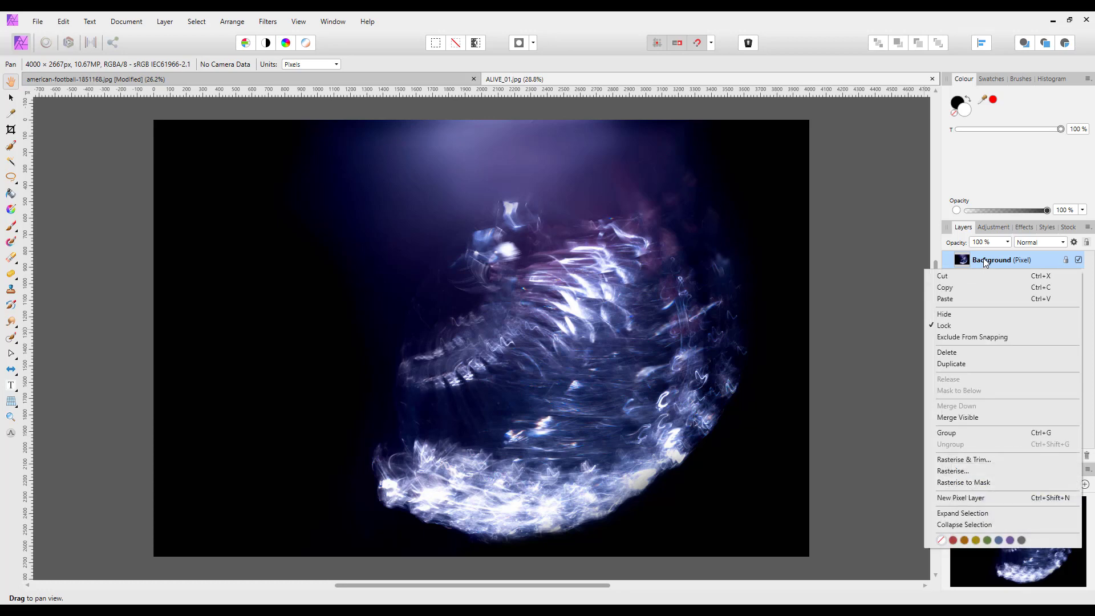
click(946, 289)
click(374, 81)
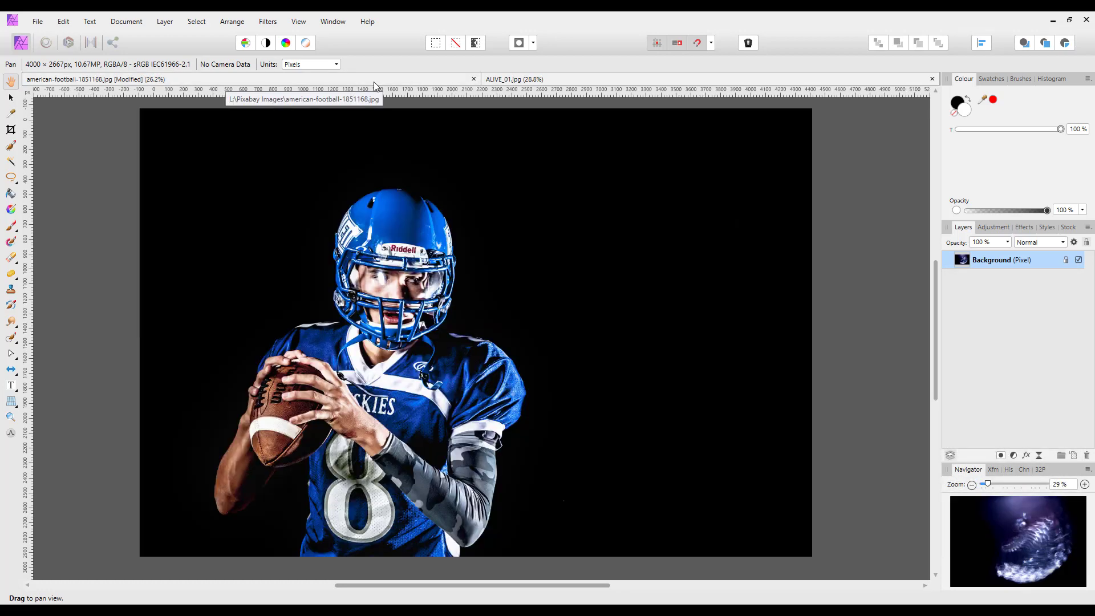
key(v)
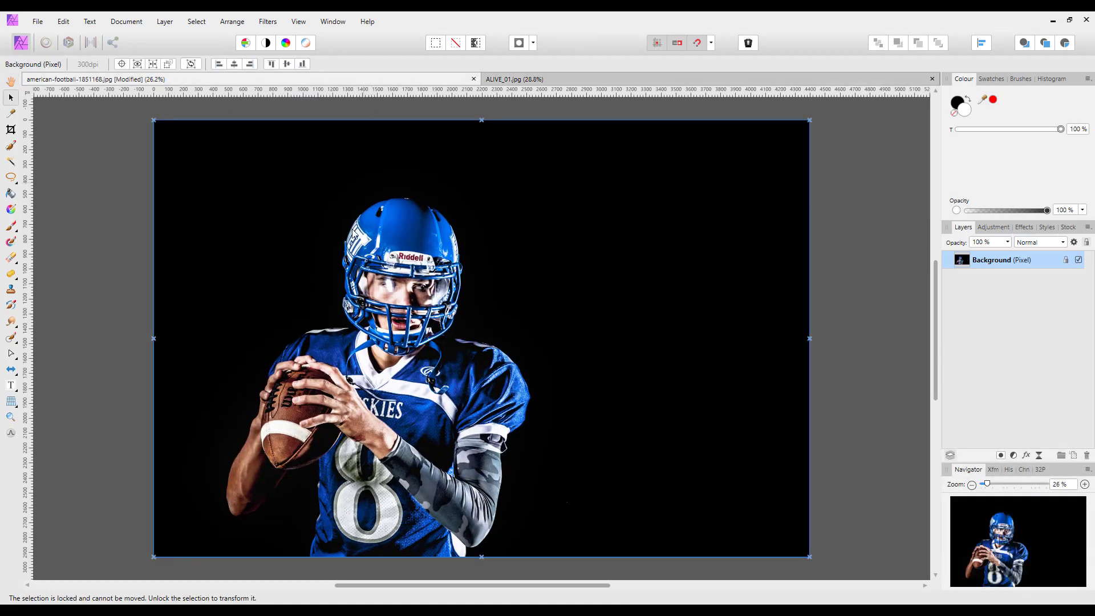
click(63, 21)
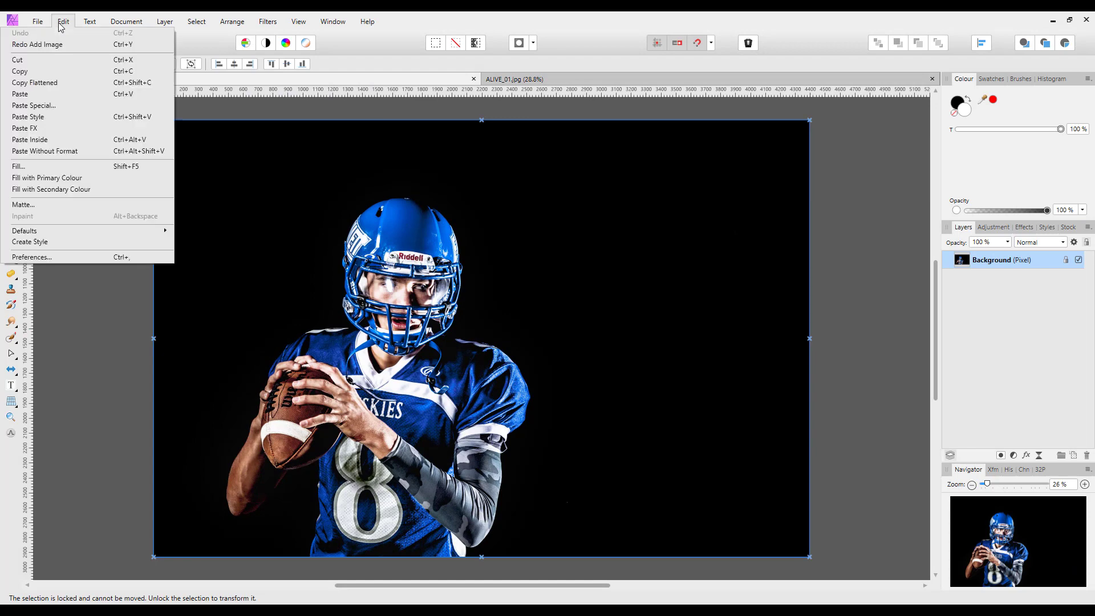
click(22, 94)
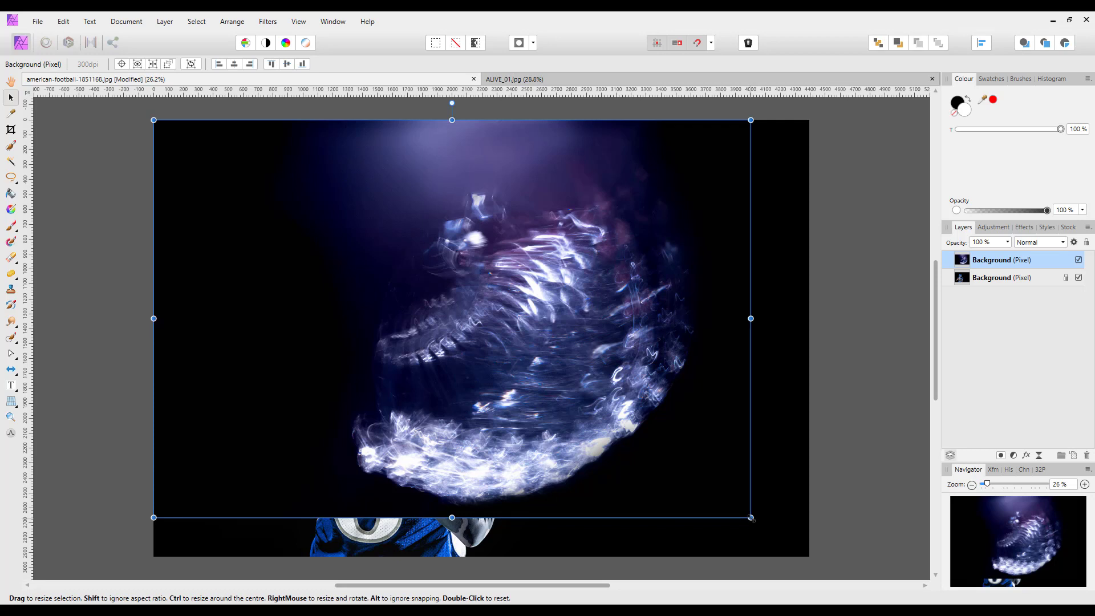
- Scale the pasted overlay to cover the full canvas and set its blend mode to Screen
drag(751, 518, 809, 556)
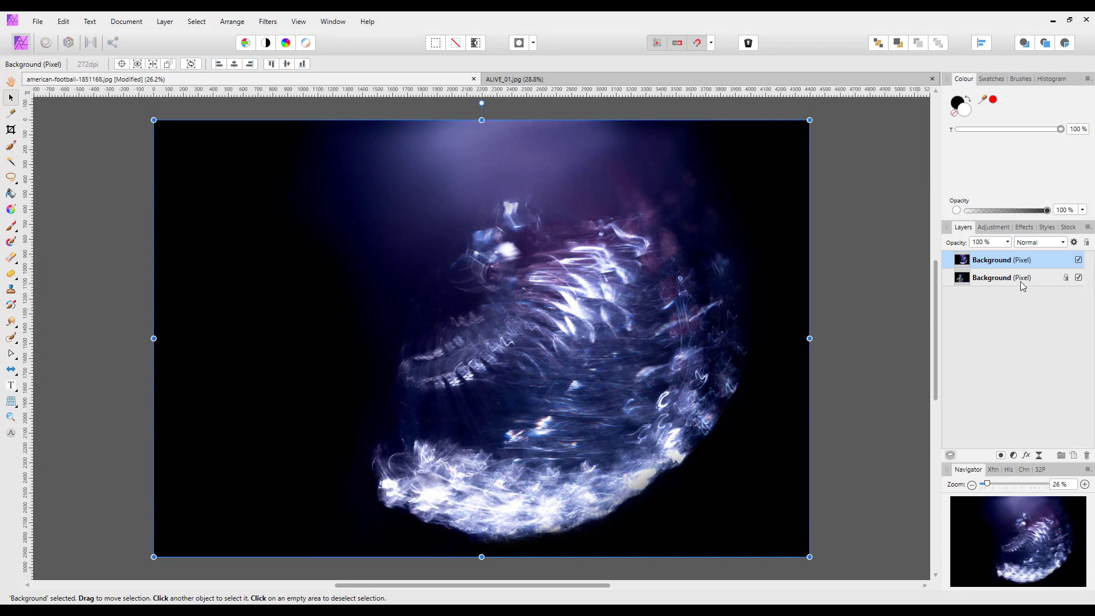
click(1063, 244)
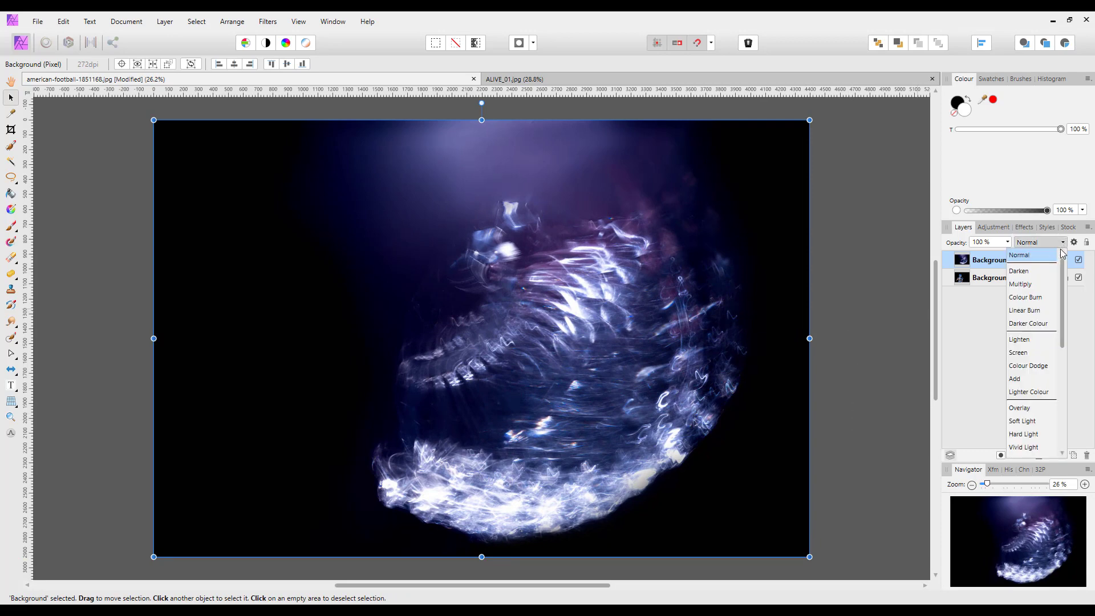
click(1023, 353)
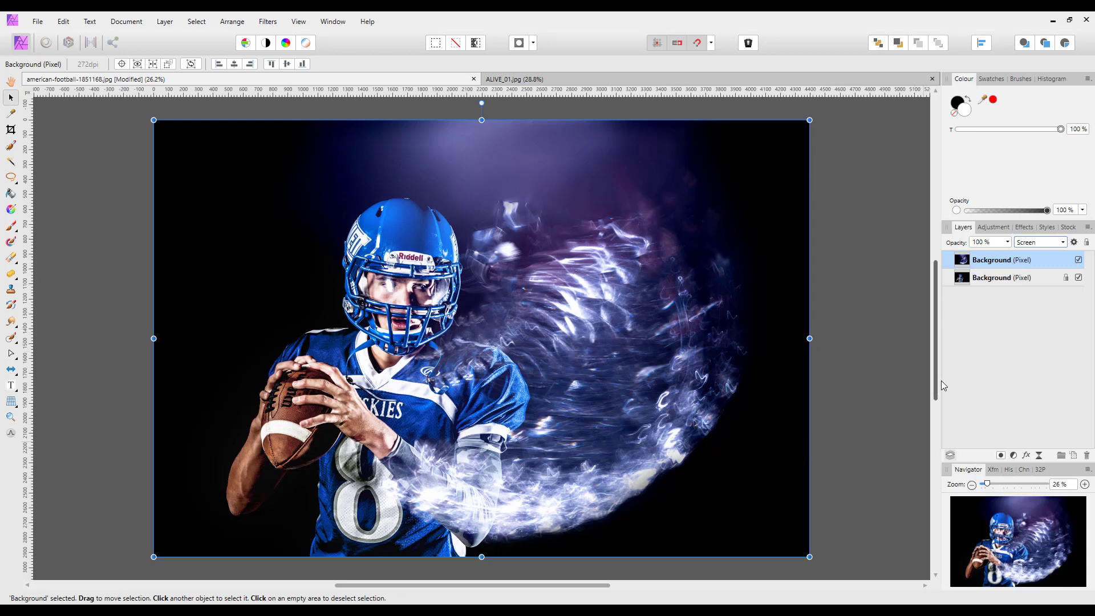
- Hide the pasted overlay and place ALIVE_01.jpg directly above the football photo layer, sized to cover the full canvas
click(1078, 261)
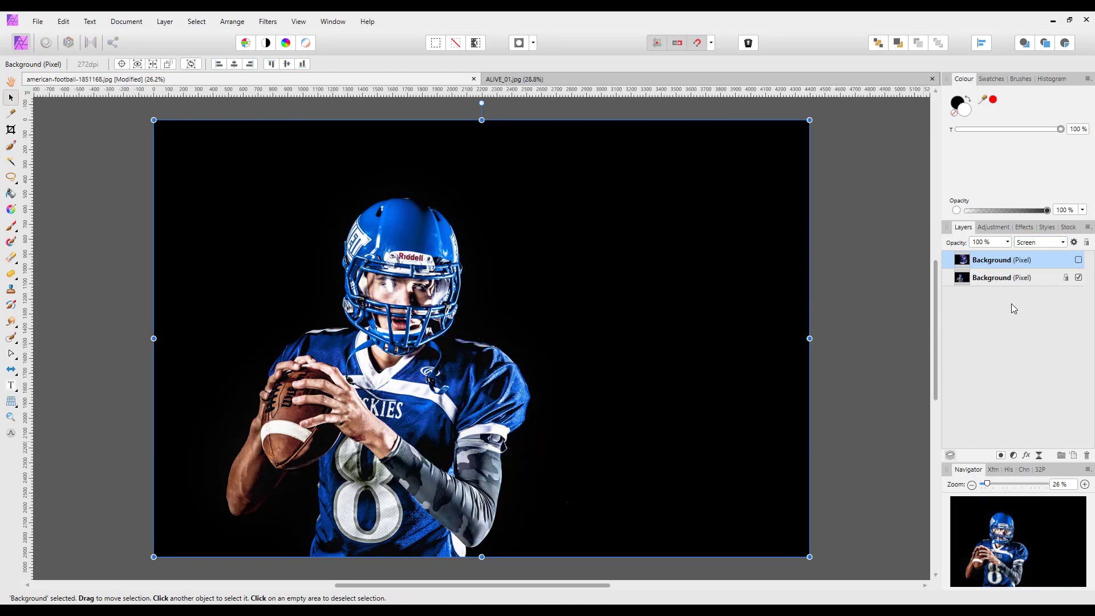
click(992, 280)
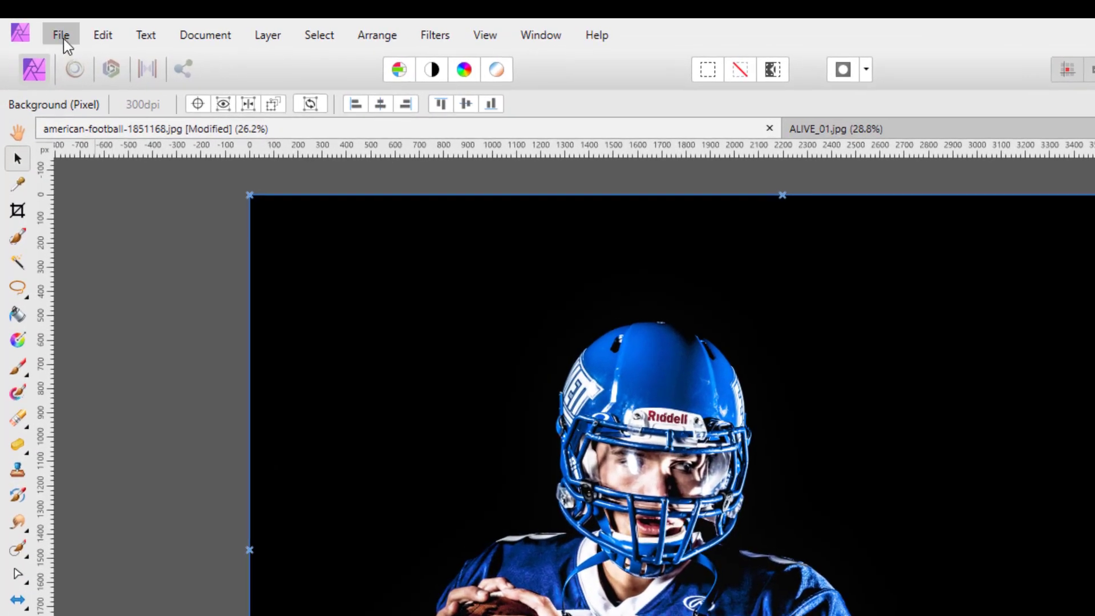
click(63, 38)
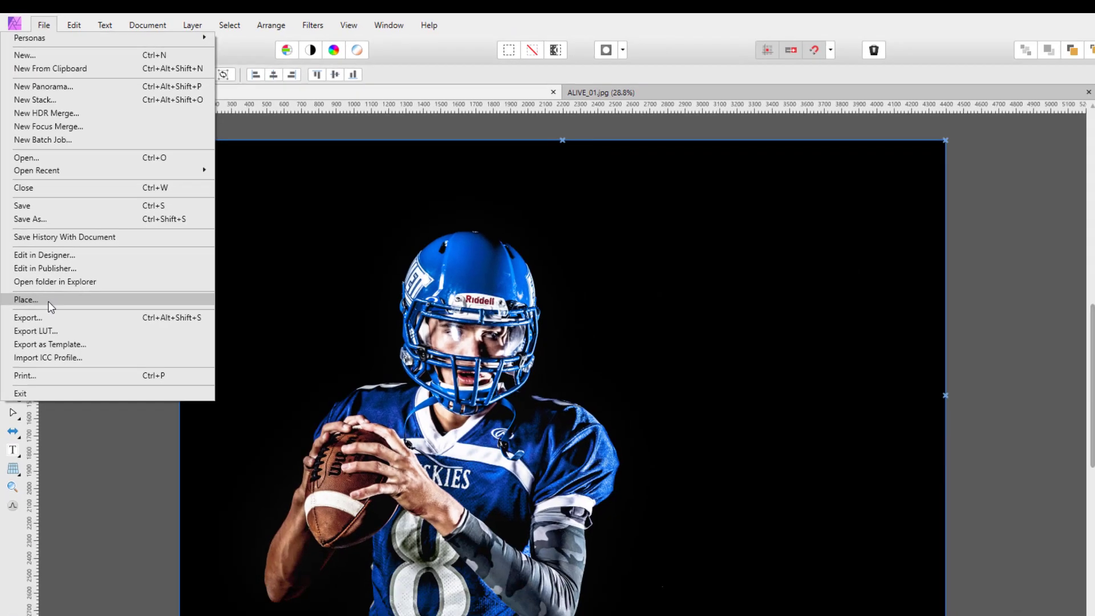
click(57, 411)
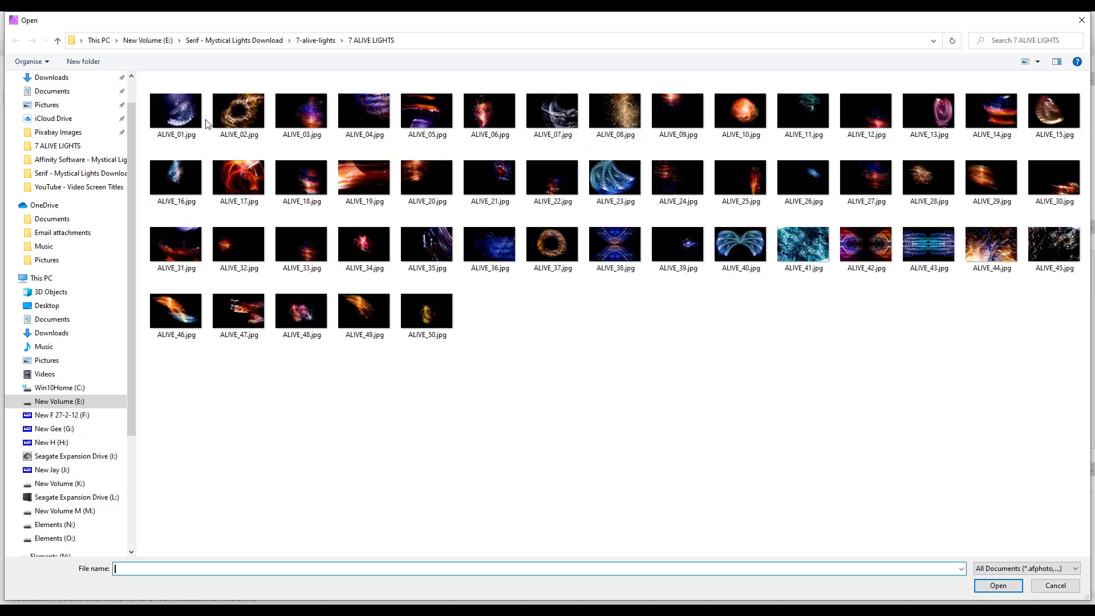
click(168, 107)
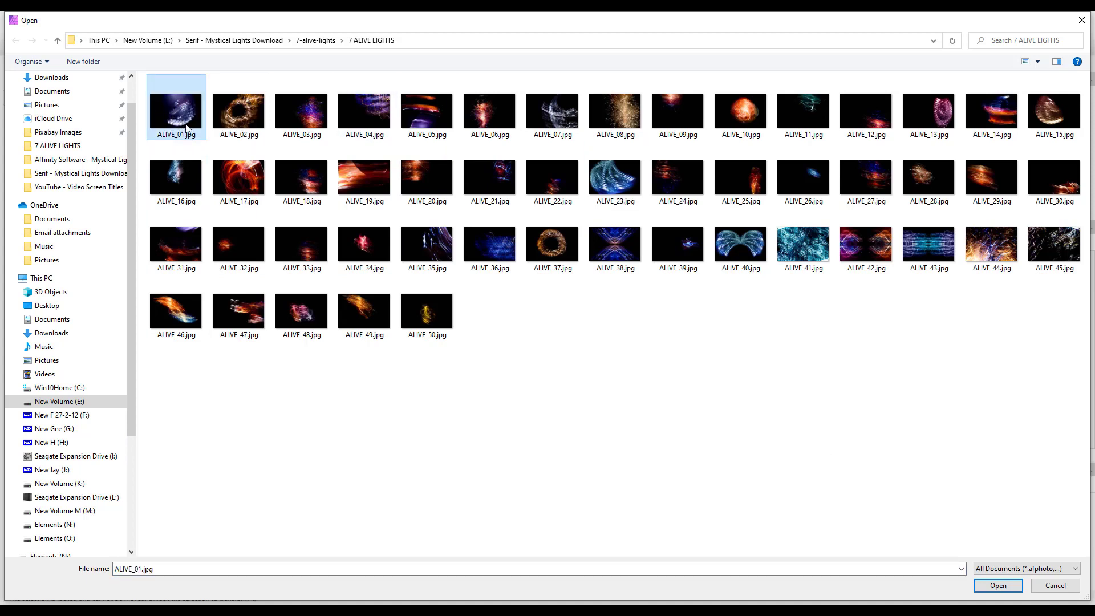
click(998, 588)
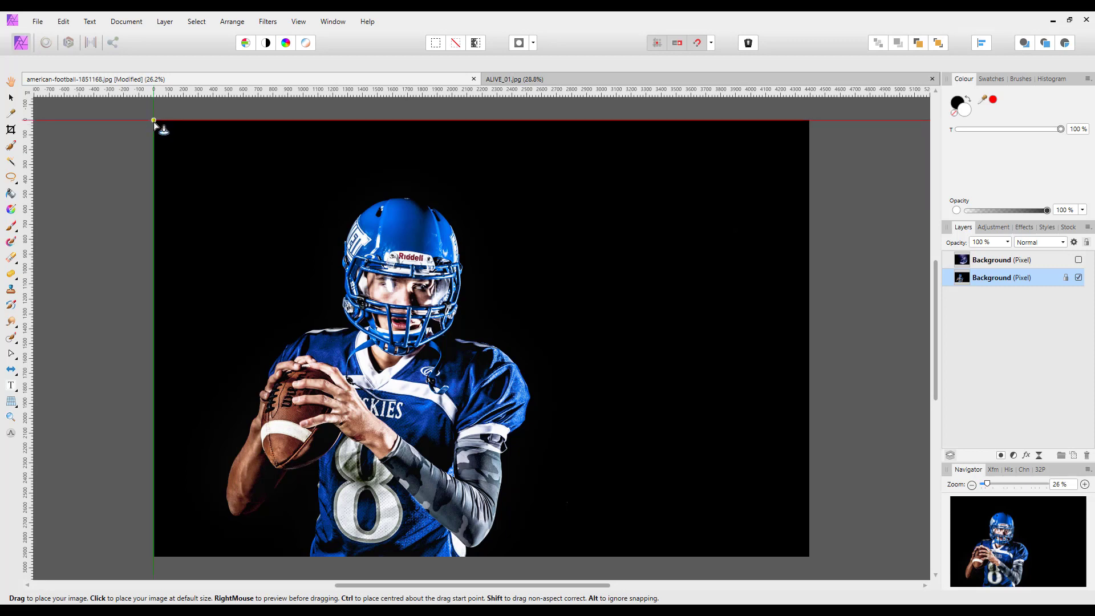
drag(155, 122, 792, 533)
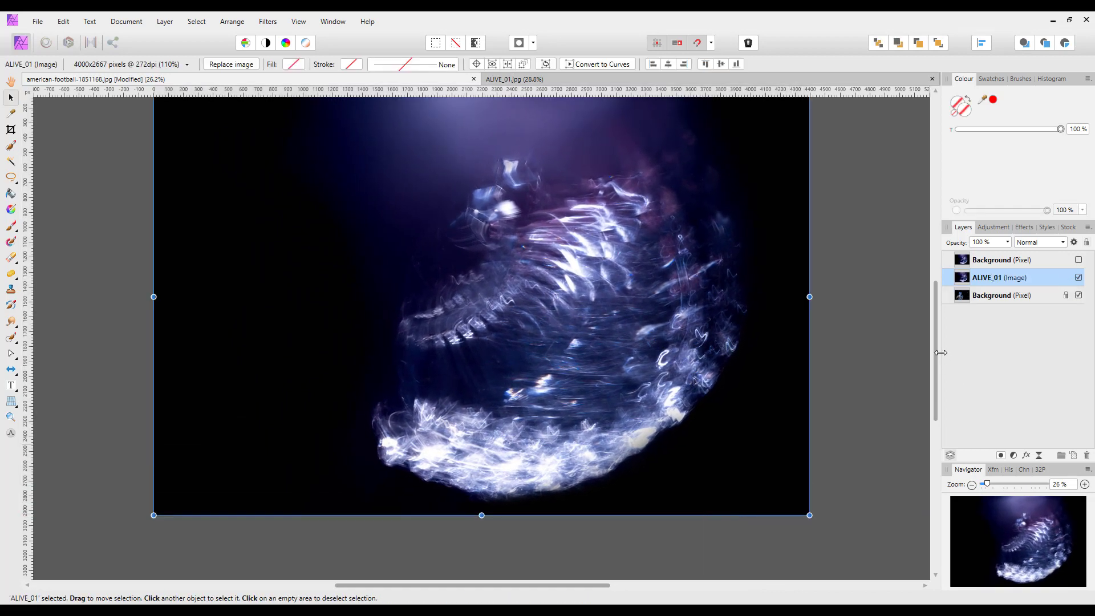
- Set the placed ALIVE_01 image layer's blend mode to Screen
drag(936, 347, 935, 329)
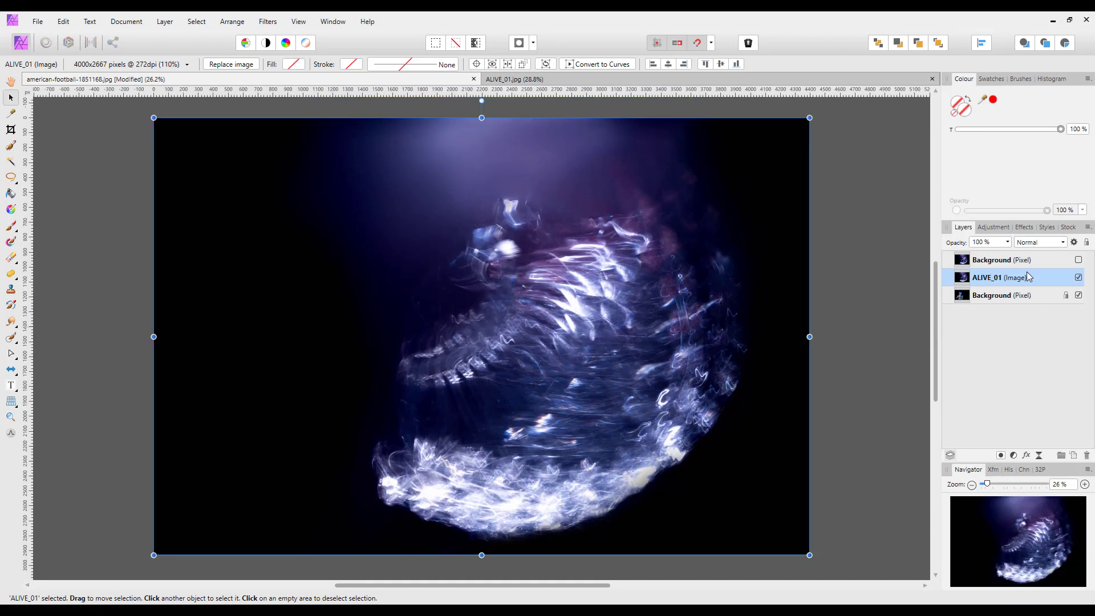
click(1065, 243)
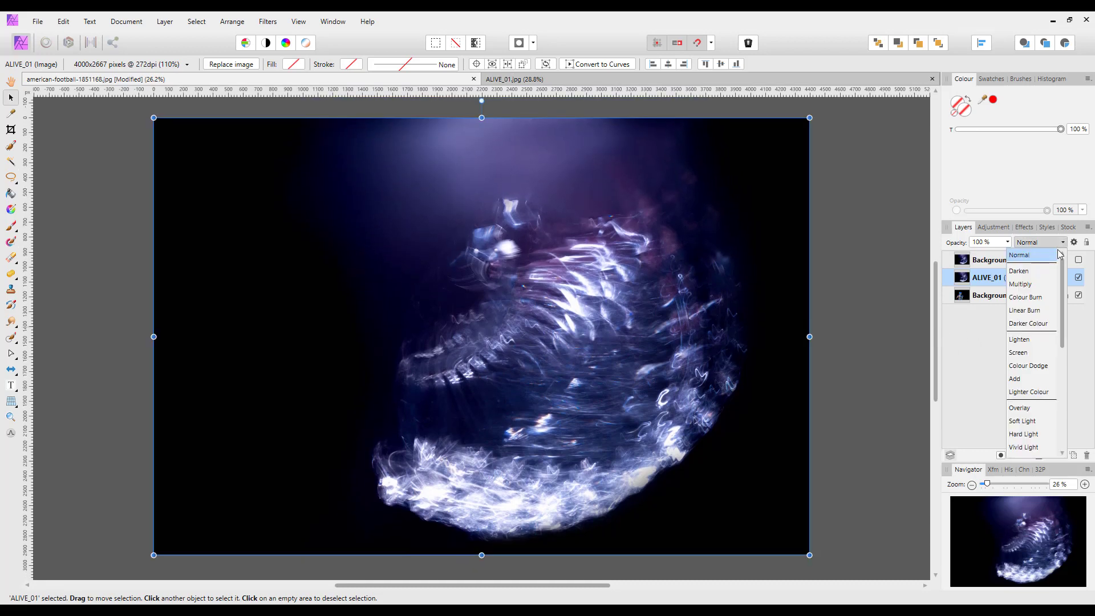
click(1020, 353)
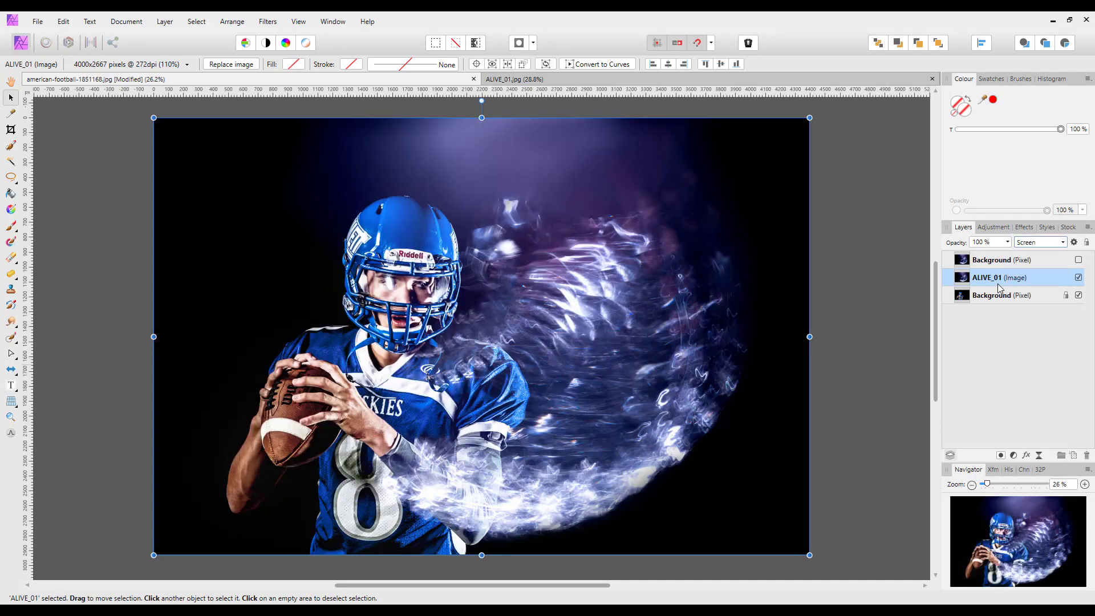
- Show the pasted overlay together with ALIVE_01, comparing the photo with both overlays hidden and both shown
click(1079, 260)
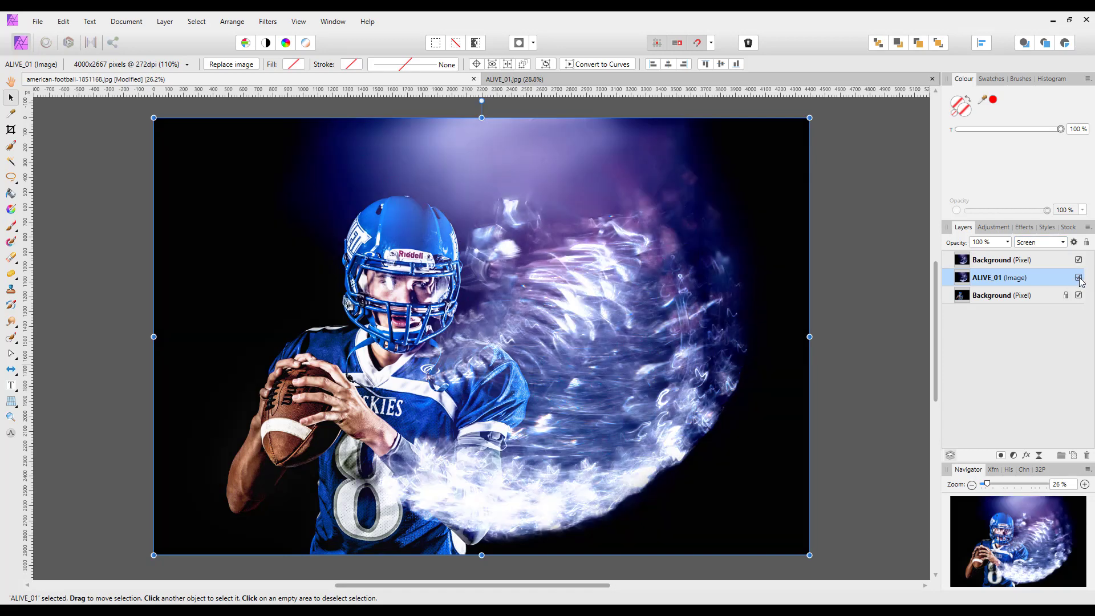
click(1079, 278)
click(1079, 261)
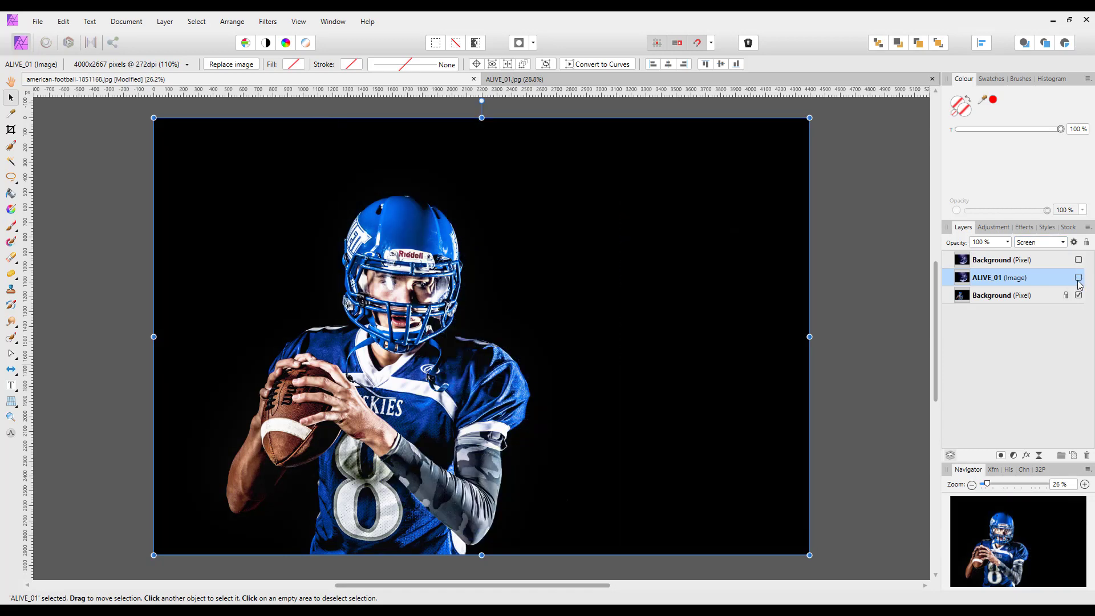
click(1078, 278)
click(1079, 261)
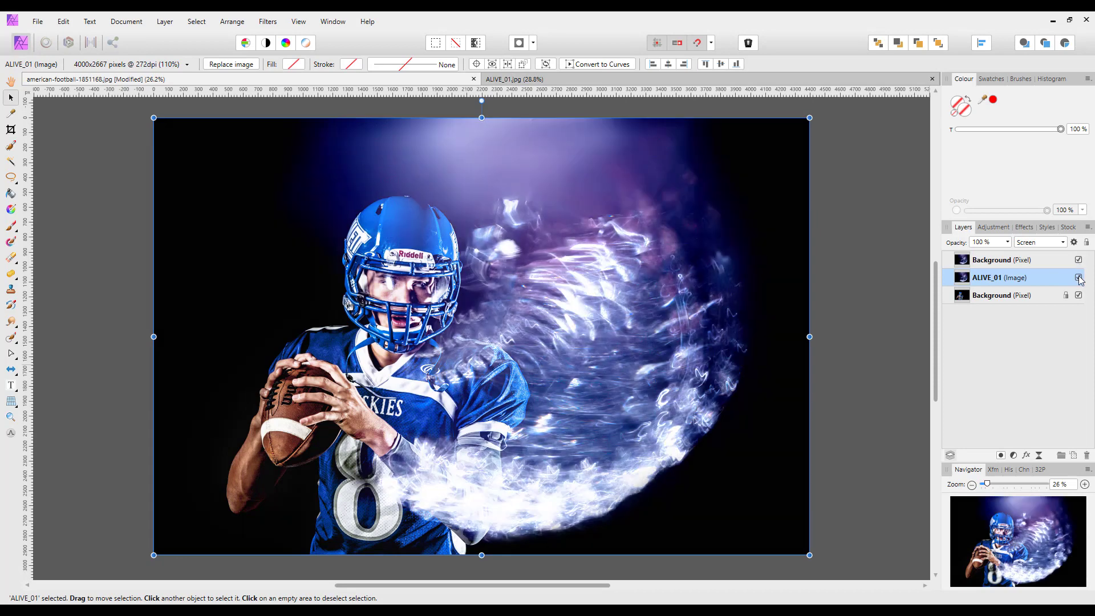
- Hide both the ALIVE_01 image layer and the pasted pixel overlay so only the football photo shows
click(1079, 278)
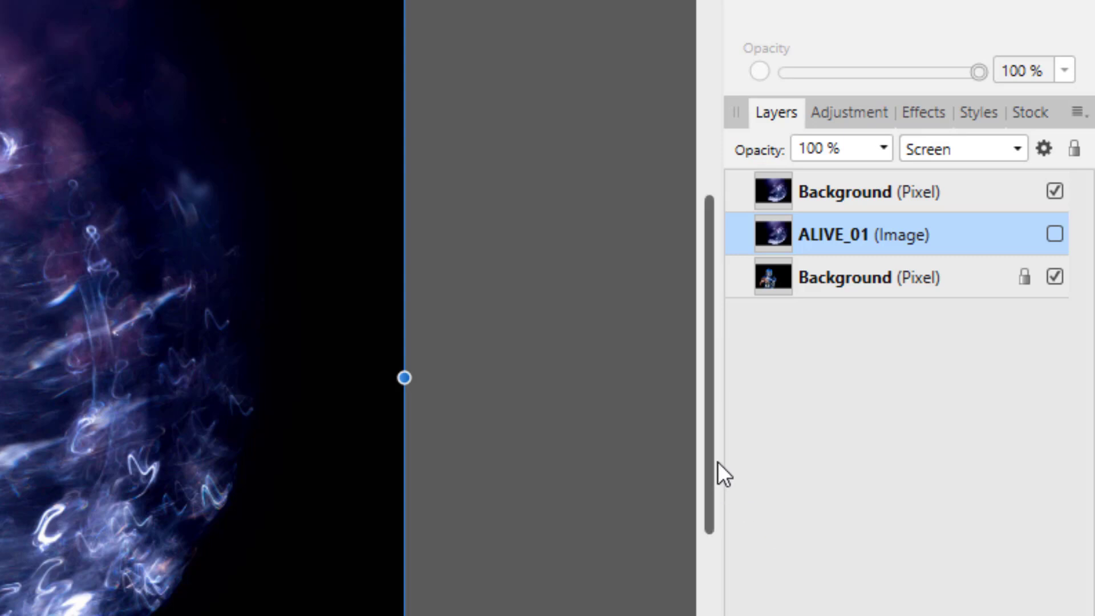
click(994, 194)
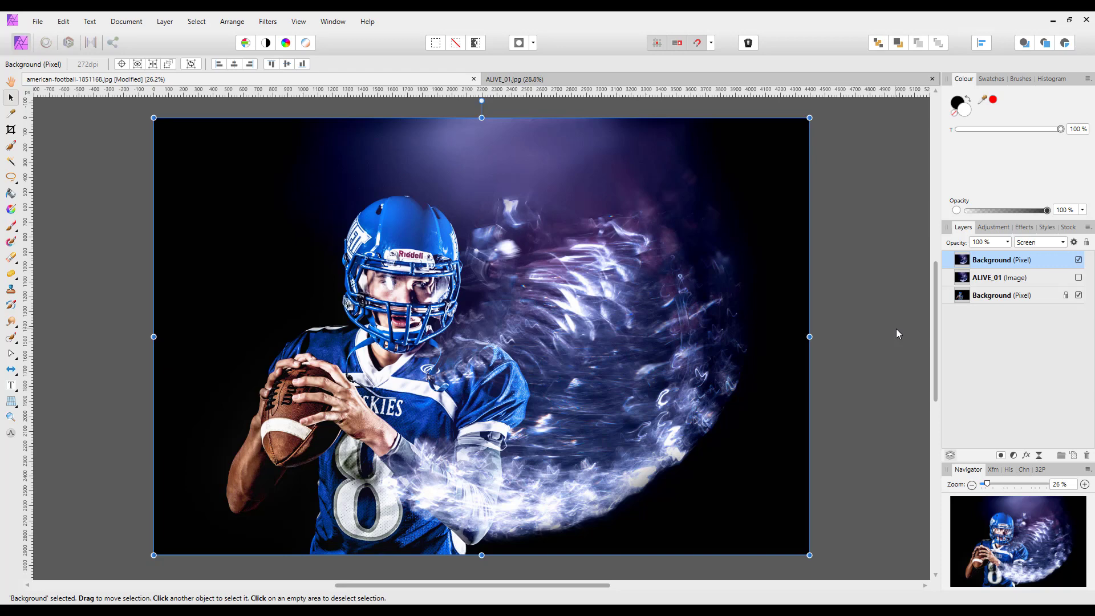
click(1046, 283)
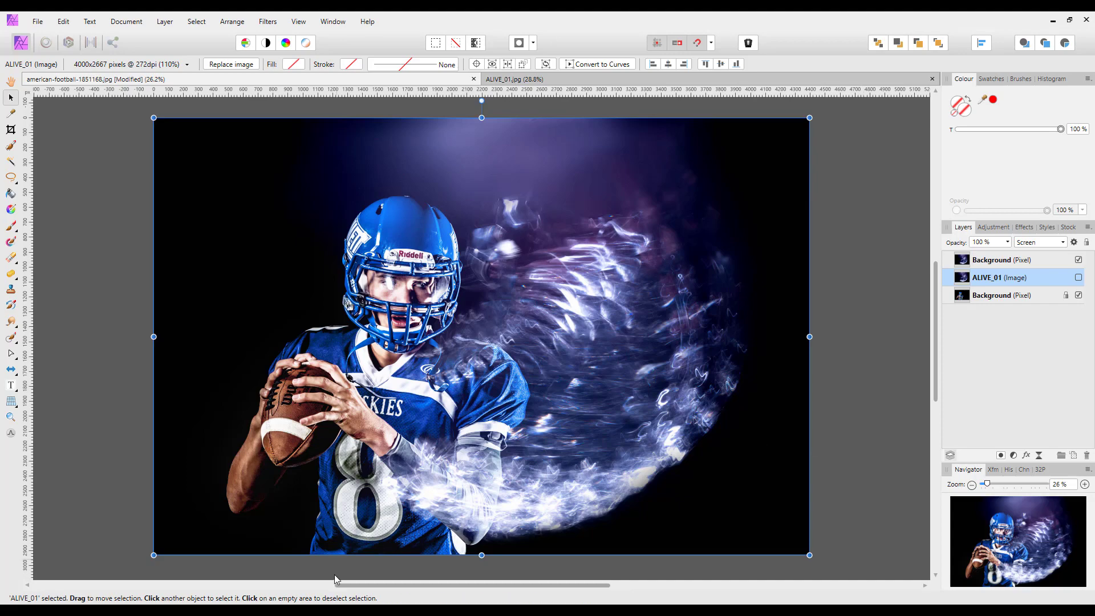
key(alt+Tab)
drag(1020, 262, 1031, 285)
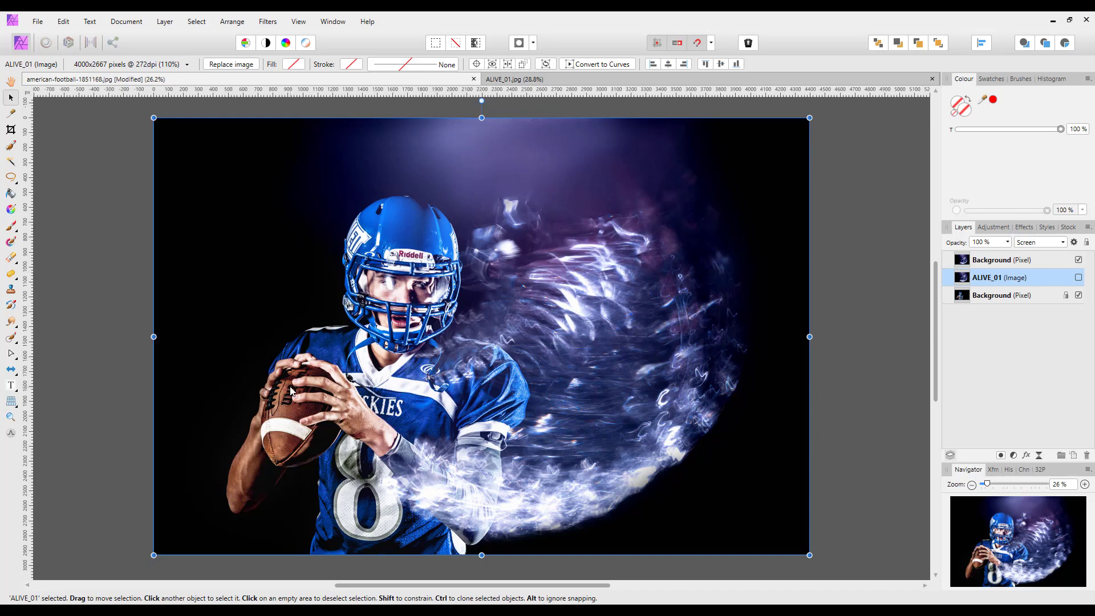
click(1079, 260)
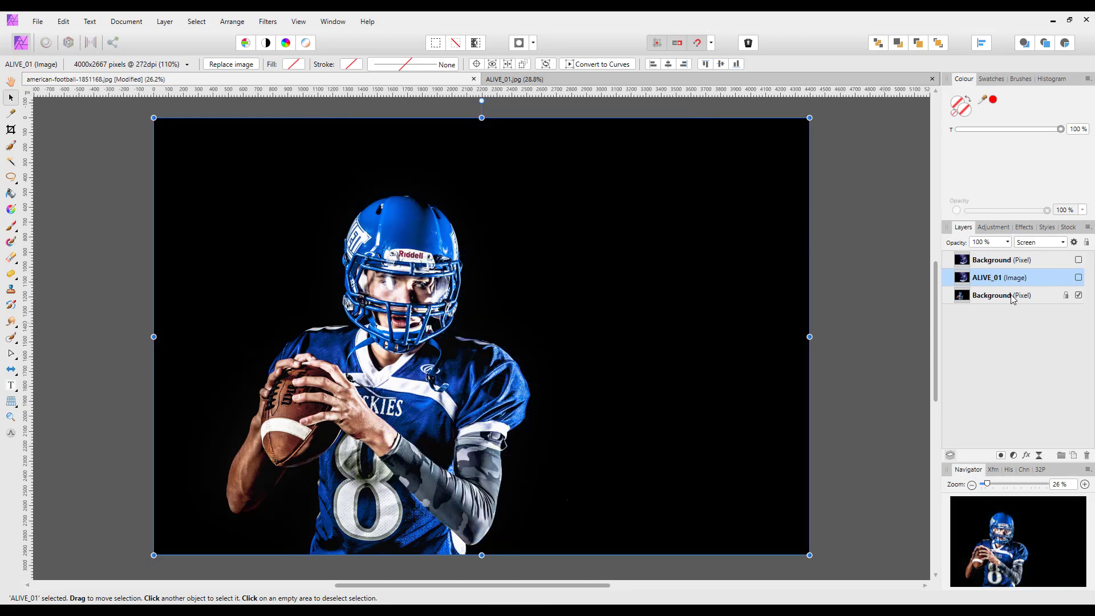
- Choose ALIVE_23.jpg from the 7 ALIVE LIGHTS folder for placing directly above the football photo layer
click(1010, 296)
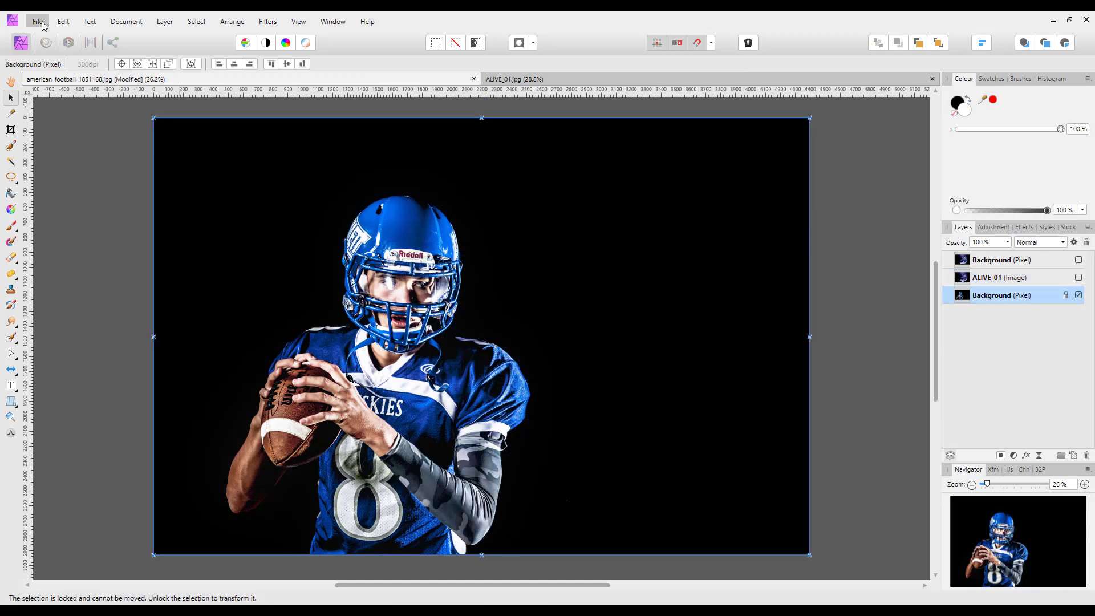
click(38, 22)
key(Escape)
key(ctrl+o)
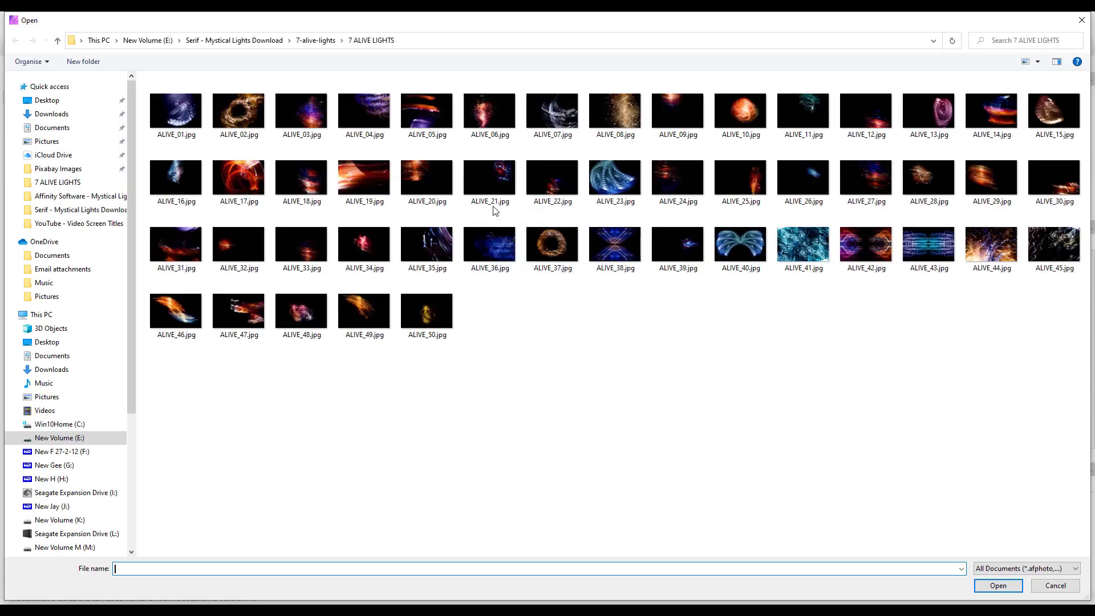
click(615, 177)
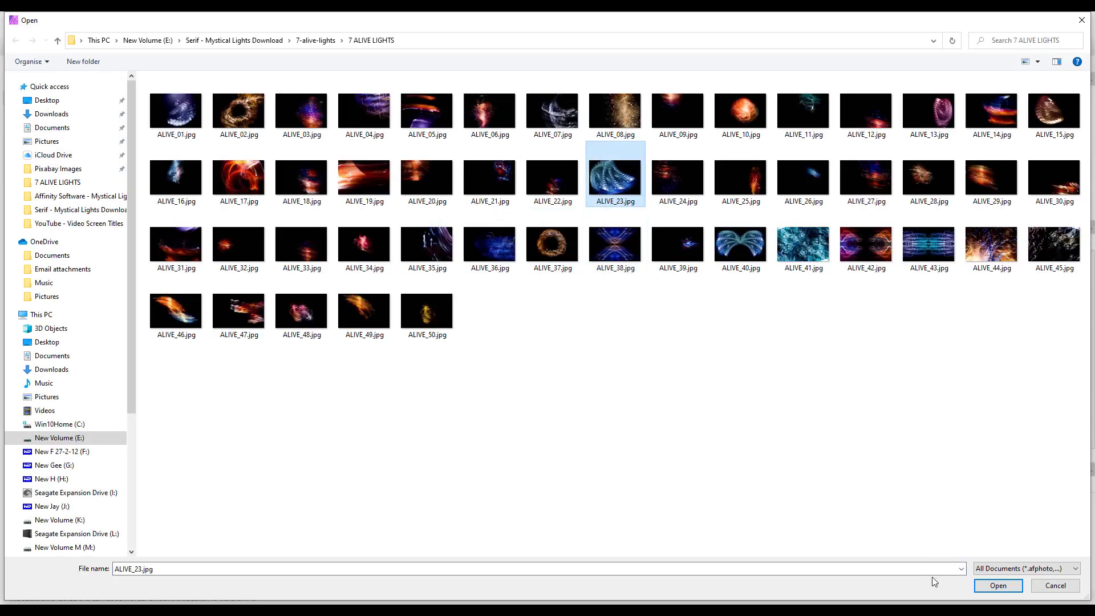
click(998, 587)
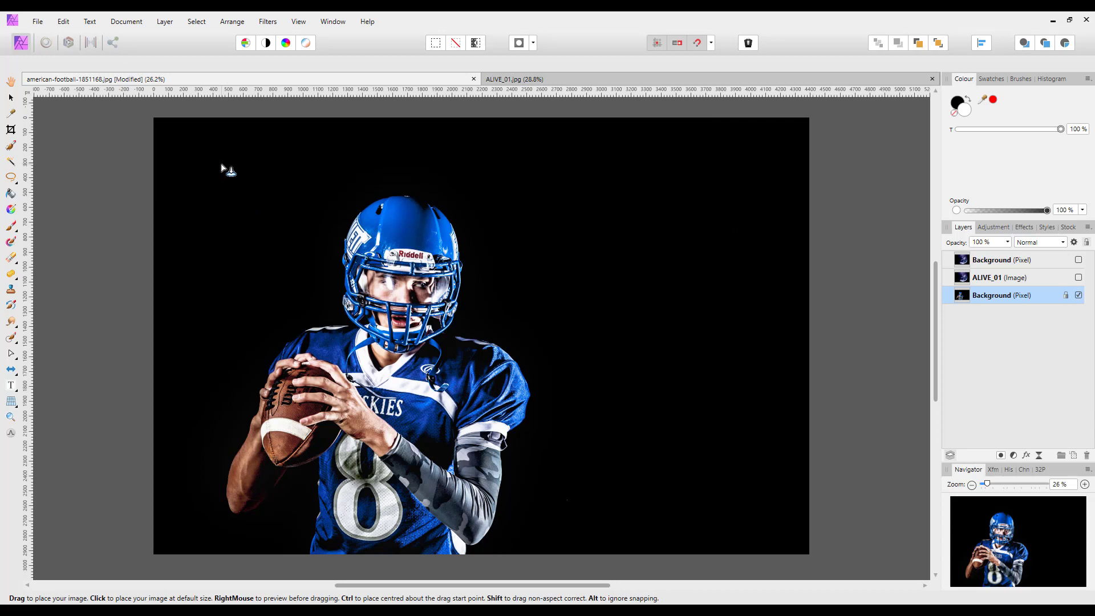
- Place the ALIVE_23 image, scale it to about 40%, and position it in the dark area to the right of the player's helmet
drag(221, 163, 269, 196)
drag(243, 238, 368, 342)
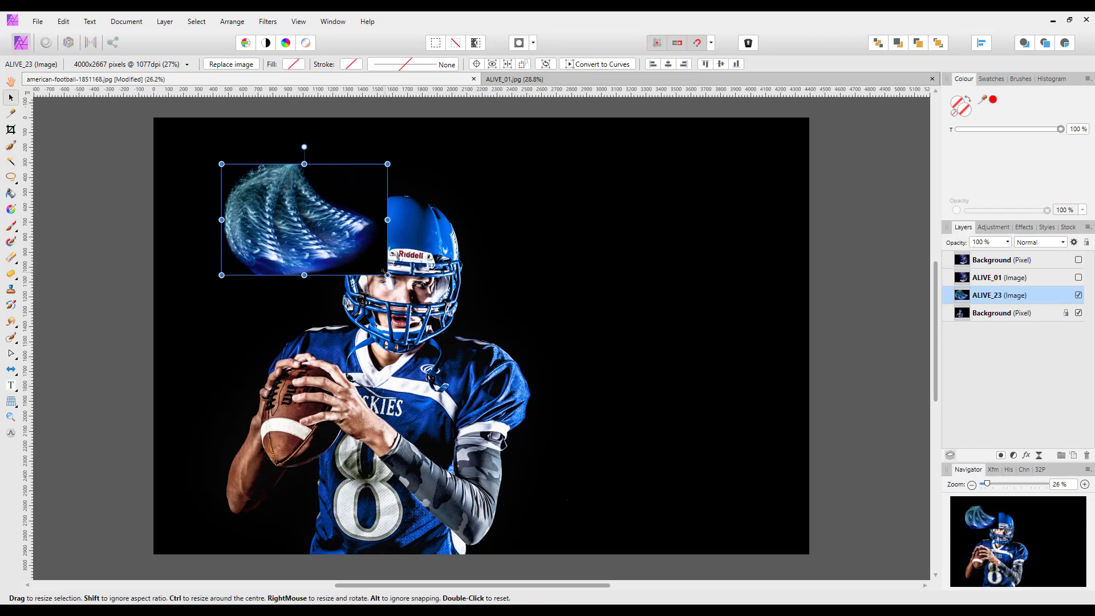
drag(387, 275, 631, 264)
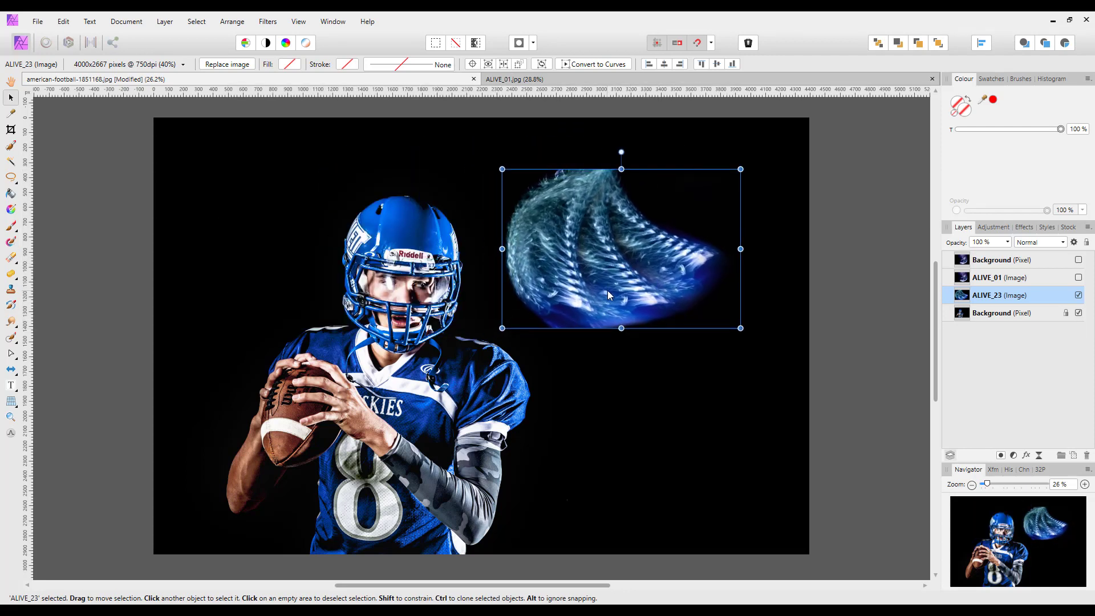